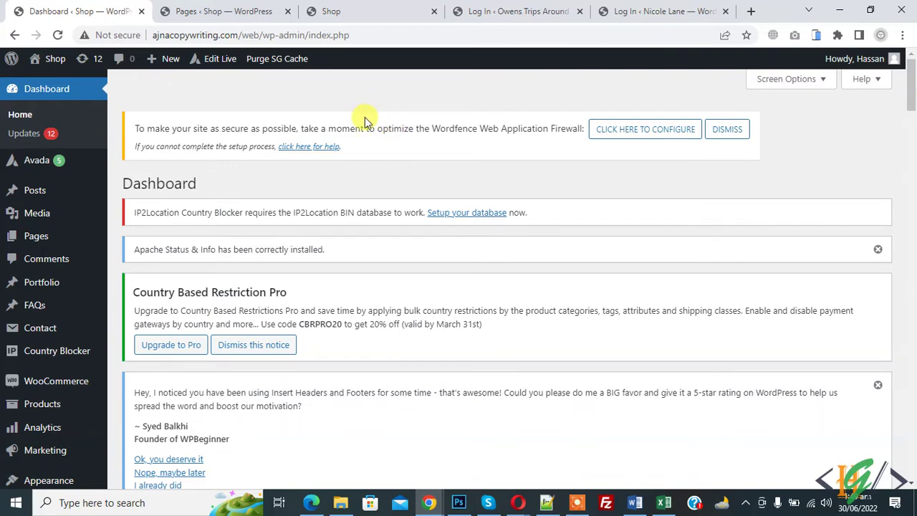
Step: Scroll through the WooCommerce General settings to view the store address fields
{"action": "scroll", "coordinate": [364, 120], "scroll_direction": "down", "scroll_amount": 1}
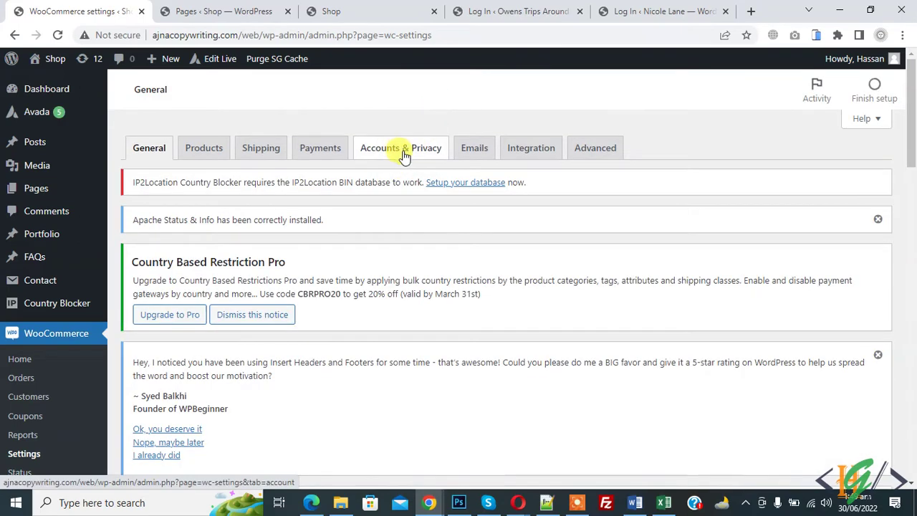
Step: In Accounts & Privacy, allow account creation at checkout and on the My account page
{"action": "left_click", "coordinate": [403, 155]}
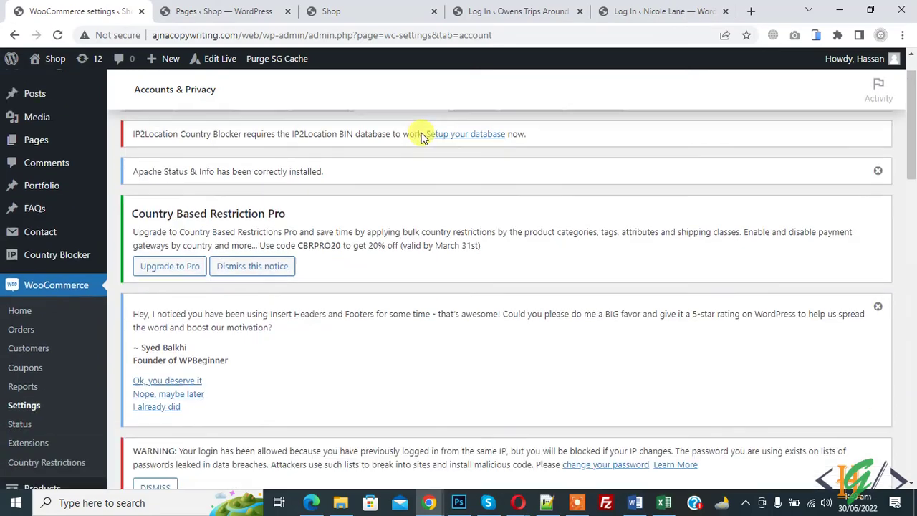
{"action": "scroll", "coordinate": [184, 168], "scroll_direction": "down", "scroll_amount": 2}
{"action": "scroll", "coordinate": [170, 228], "scroll_direction": "up", "scroll_amount": 2}
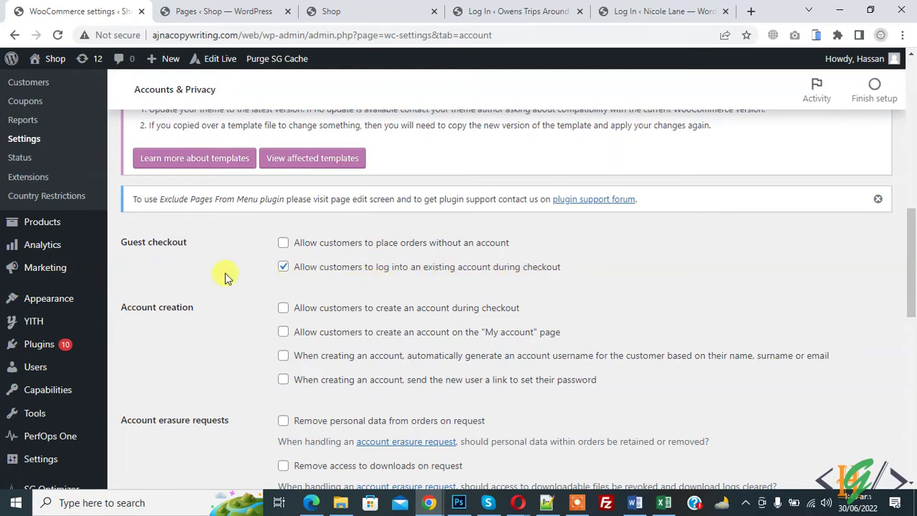
{"action": "left_click", "coordinate": [283, 310]}
{"action": "scroll", "coordinate": [316, 275], "scroll_direction": "down", "scroll_amount": 2}
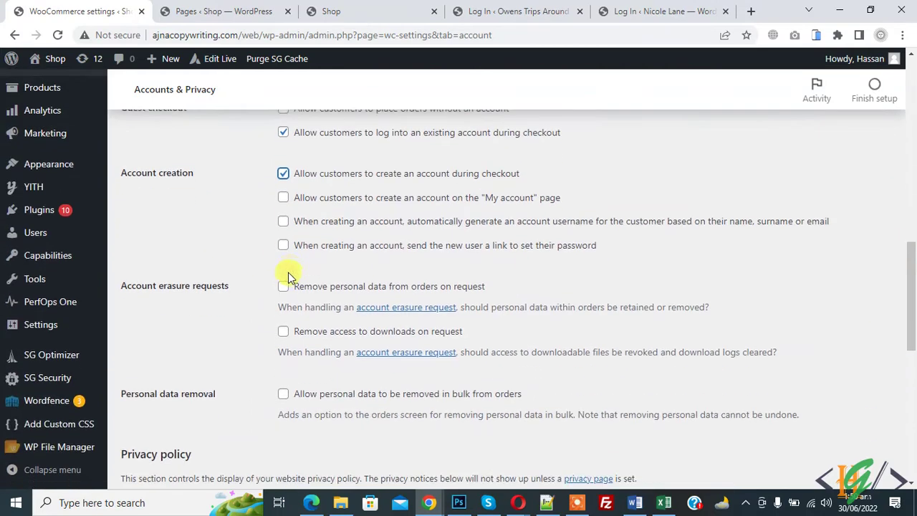
{"action": "left_click", "coordinate": [283, 198]}
Step: Save the account creation settings
{"action": "scroll", "coordinate": [237, 236], "scroll_direction": "down", "scroll_amount": 3}
{"action": "scroll", "coordinate": [236, 247], "scroll_direction": "down", "scroll_amount": 4}
{"action": "scroll", "coordinate": [237, 243], "scroll_direction": "down", "scroll_amount": 1}
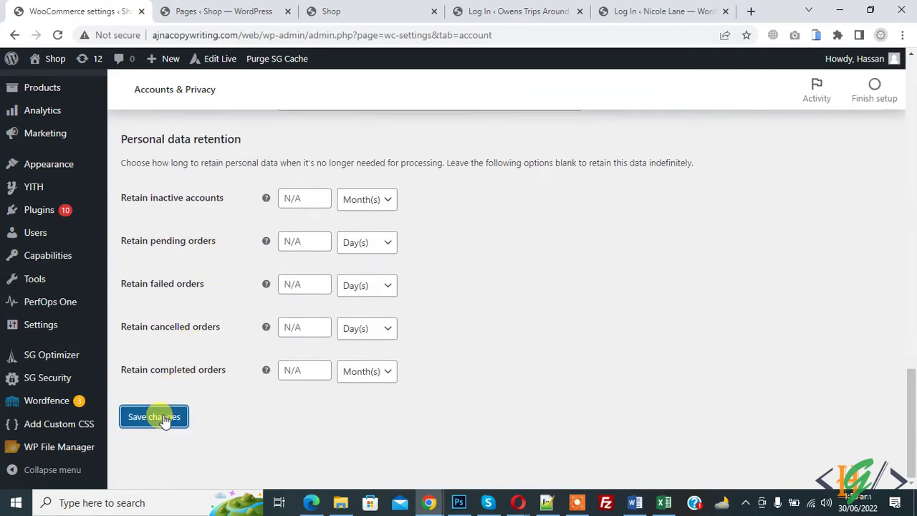
{"action": "left_click", "coordinate": [163, 418]}
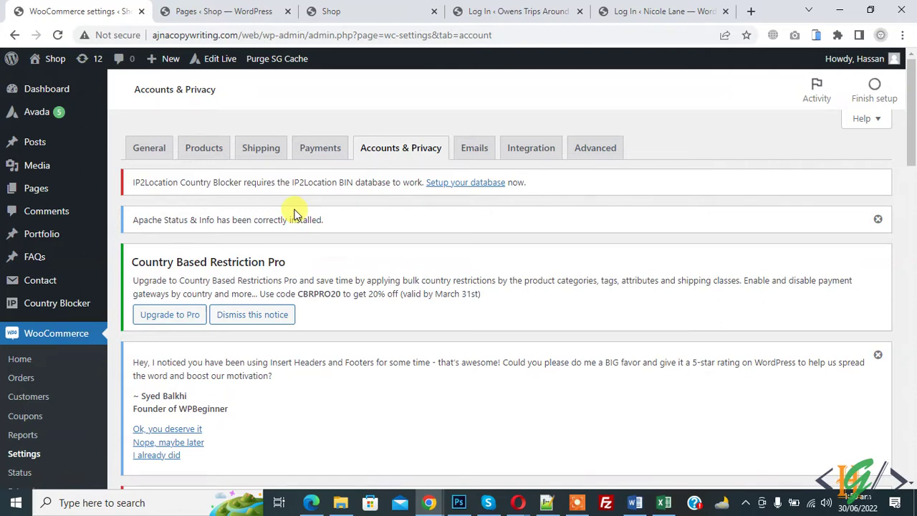
{"action": "left_click", "coordinate": [195, 11]}
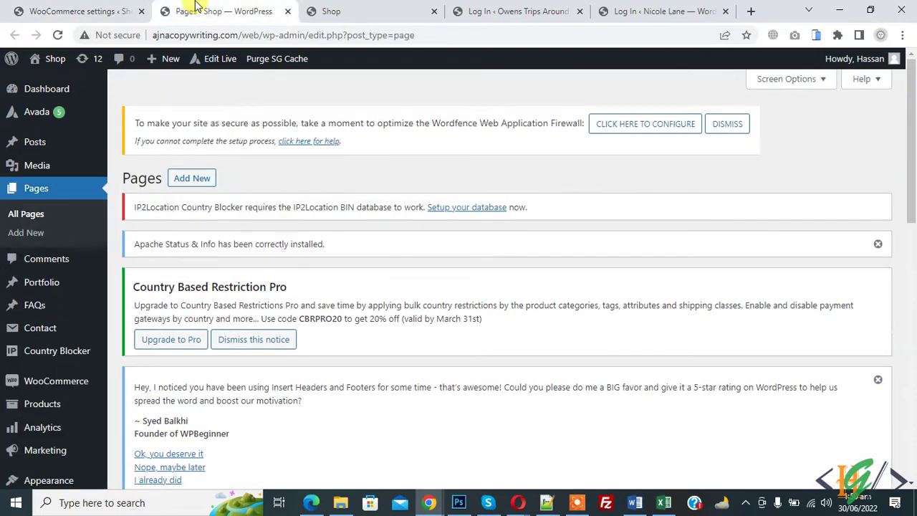
{"action": "scroll", "coordinate": [305, 192], "scroll_direction": "down", "scroll_amount": 3}
{"action": "scroll", "coordinate": [307, 186], "scroll_direction": "down", "scroll_amount": 4}
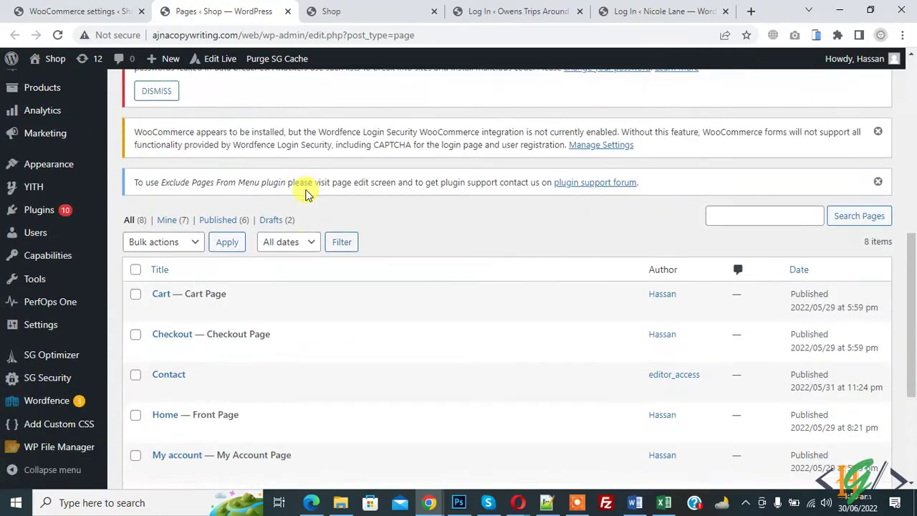
{"action": "scroll", "coordinate": [307, 189], "scroll_direction": "down", "scroll_amount": 2}
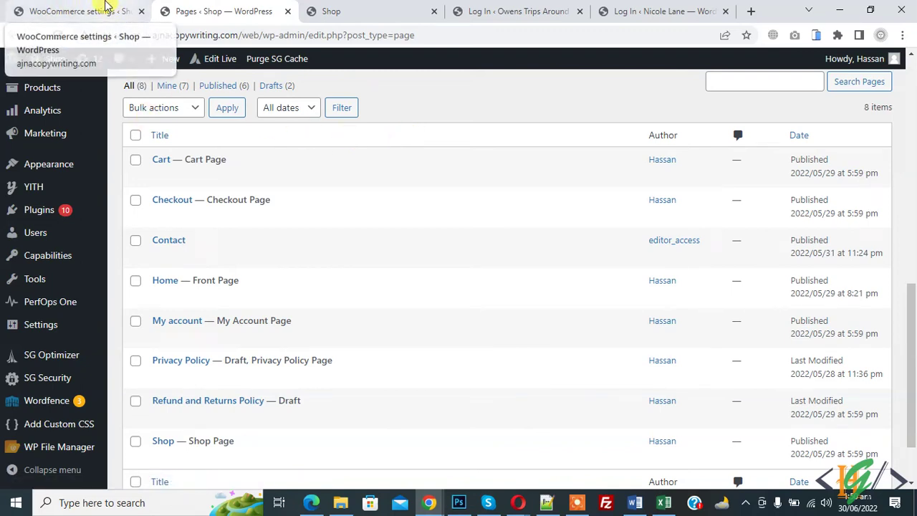
{"action": "left_click", "coordinate": [105, 7]}
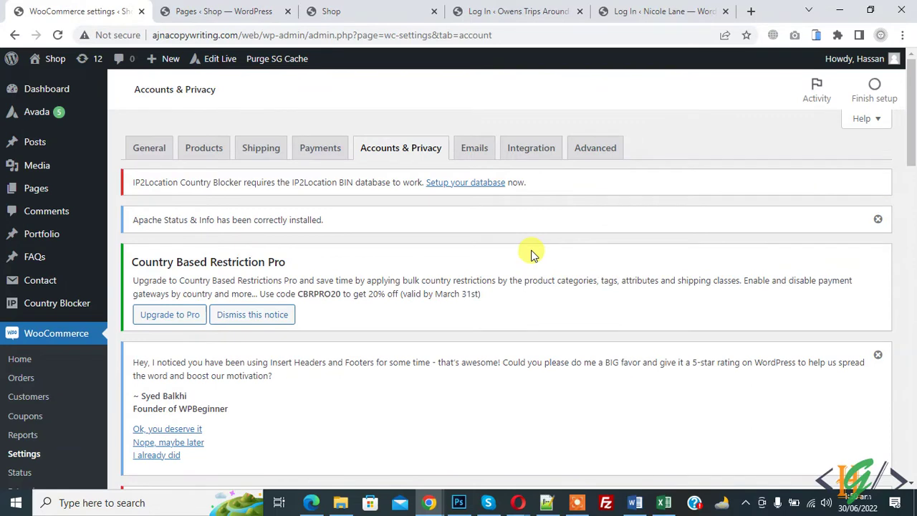
Step: Confirm in Advanced page setup that My account is the assigned account page, then go to Menus
{"action": "left_click", "coordinate": [600, 155]}
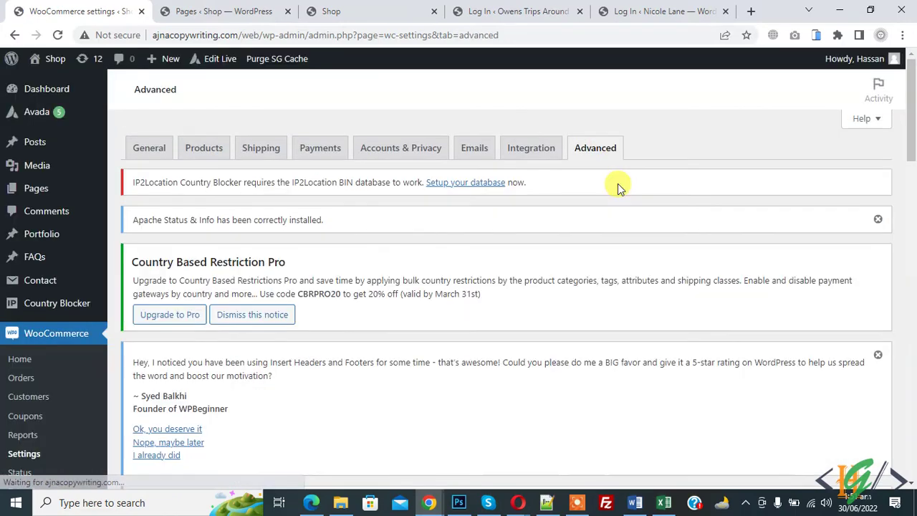
{"action": "scroll", "coordinate": [450, 213], "scroll_direction": "down", "scroll_amount": 4}
{"action": "scroll", "coordinate": [450, 214], "scroll_direction": "down", "scroll_amount": 2}
{"action": "scroll", "coordinate": [450, 214], "scroll_direction": "down", "scroll_amount": 4}
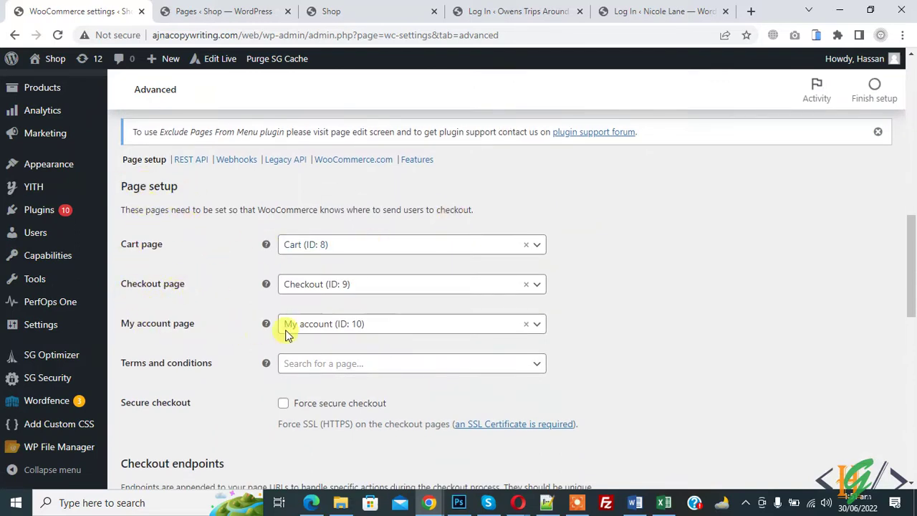
{"action": "left_click", "coordinate": [223, 9]}
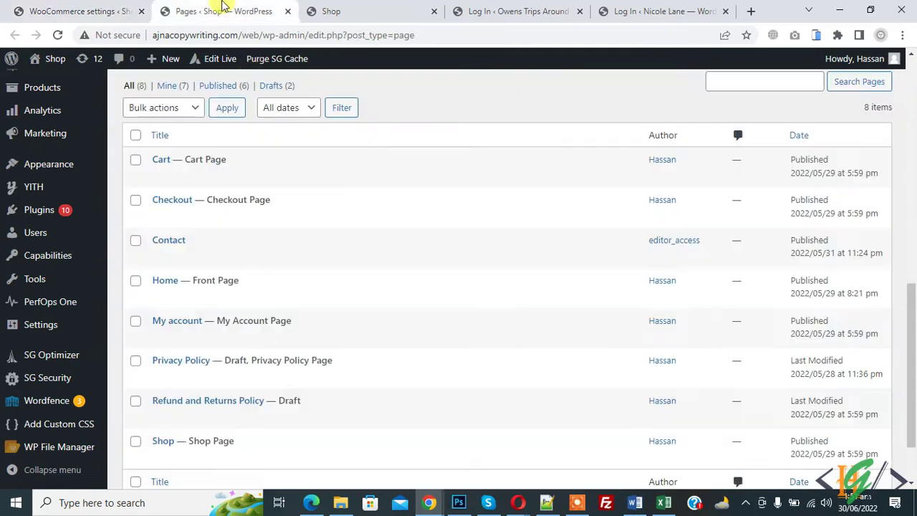
{"action": "left_click", "coordinate": [61, 10]}
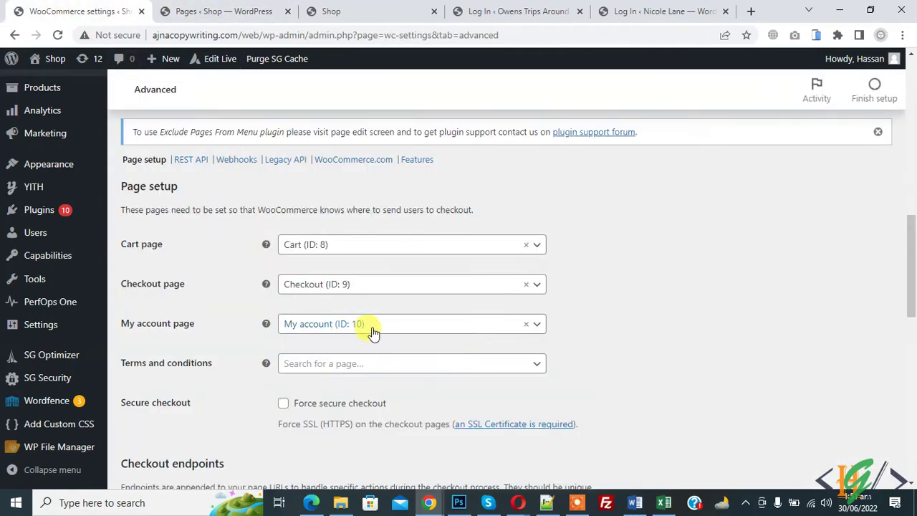
{"action": "mouse_move", "coordinate": [266, 324]}
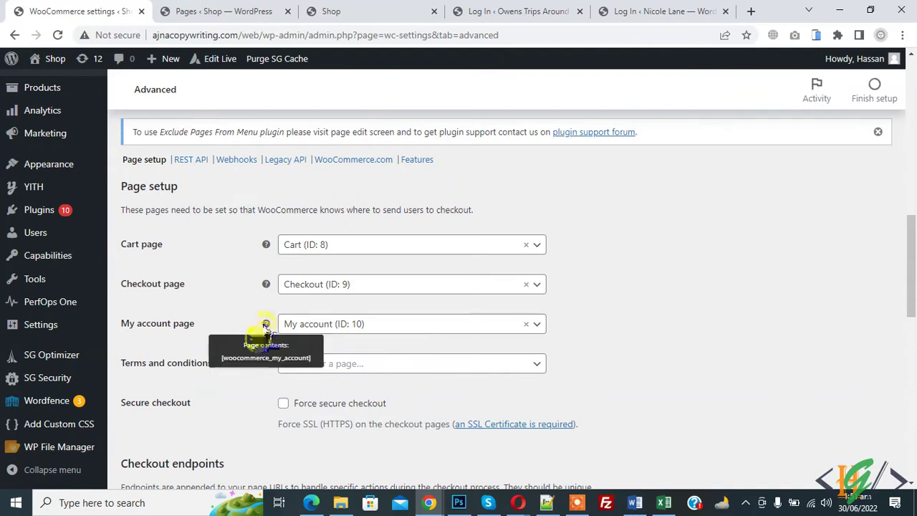
{"action": "left_click_drag", "start_coordinate": [223, 358], "coordinate": [311, 357]}
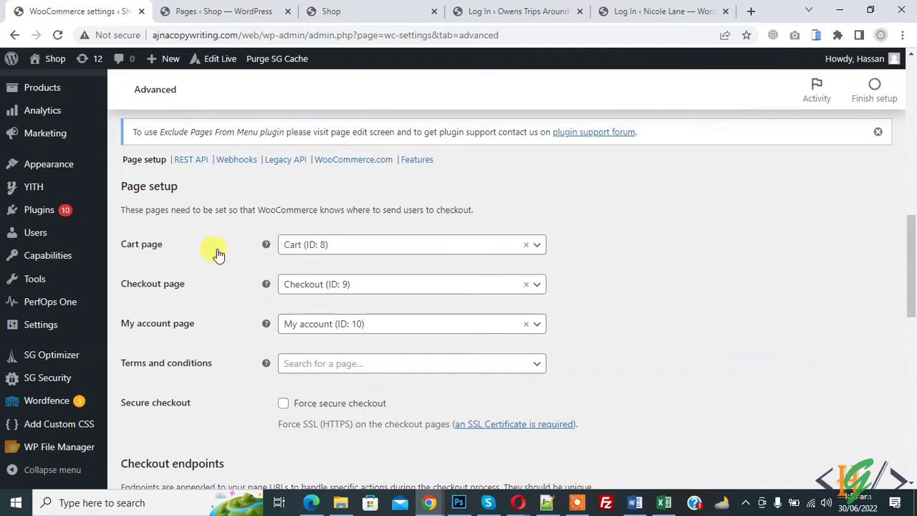
{"action": "mouse_move", "coordinate": [48, 164]}
{"action": "left_click", "coordinate": [134, 225]}
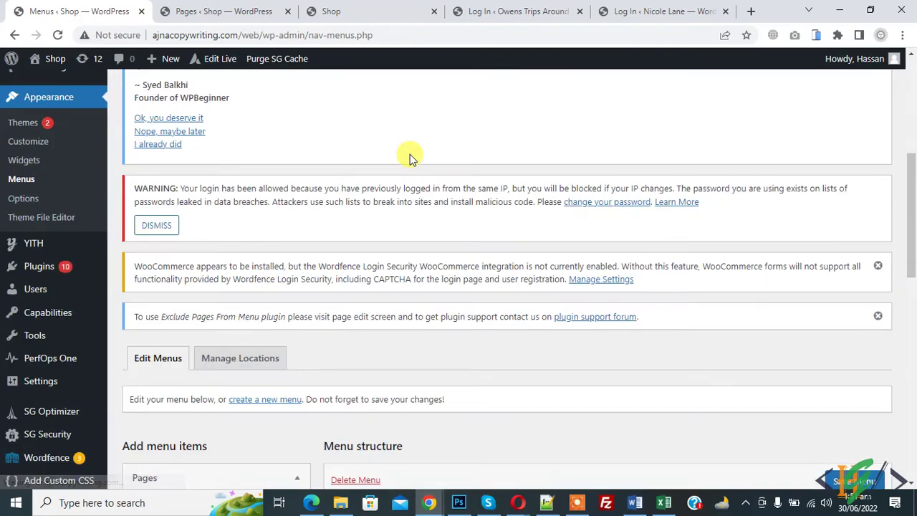
Step: Add the My account page to Menu 1 and drag it directly below Shop
{"action": "scroll", "coordinate": [410, 154], "scroll_direction": "down", "scroll_amount": 2}
{"action": "scroll", "coordinate": [410, 150], "scroll_direction": "down", "scroll_amount": 2}
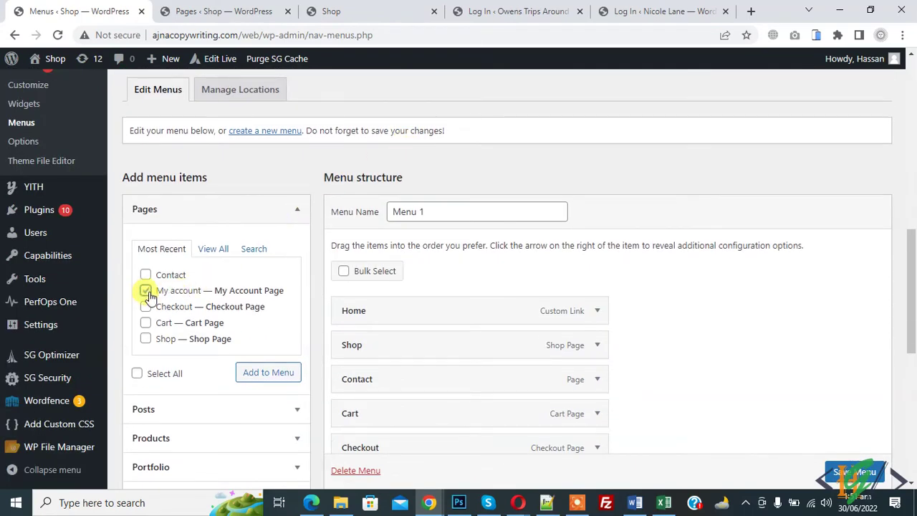
{"action": "left_click", "coordinate": [260, 377]}
{"action": "scroll", "coordinate": [617, 256], "scroll_direction": "down", "scroll_amount": 2}
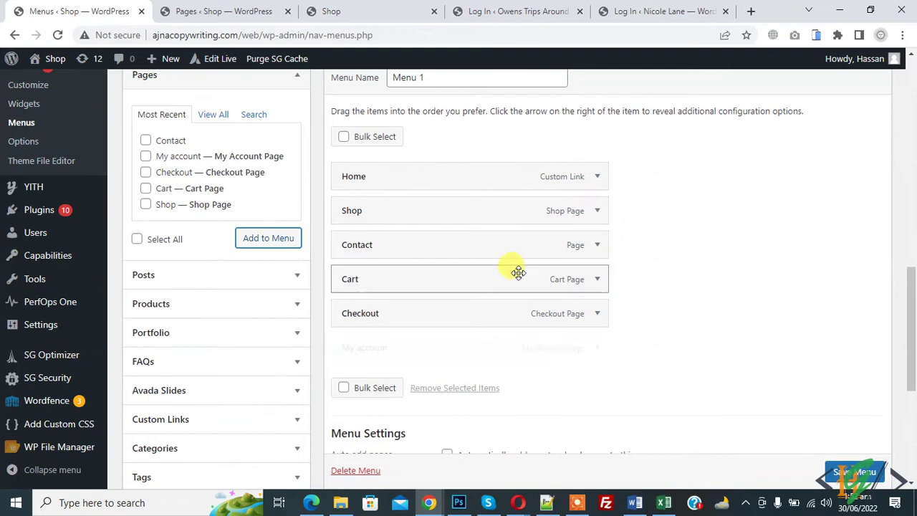
{"action": "mouse_move", "coordinate": [404, 346]}
{"action": "left_mouse_down"}
{"action": "mouse_move", "coordinate": [457, 294]}
{"action": "mouse_move", "coordinate": [415, 237]}
{"action": "left_mouse_up"}
{"action": "scroll", "coordinate": [591, 256], "scroll_direction": "down", "scroll_amount": 2}
{"action": "scroll", "coordinate": [569, 287], "scroll_direction": "down", "scroll_amount": 2}
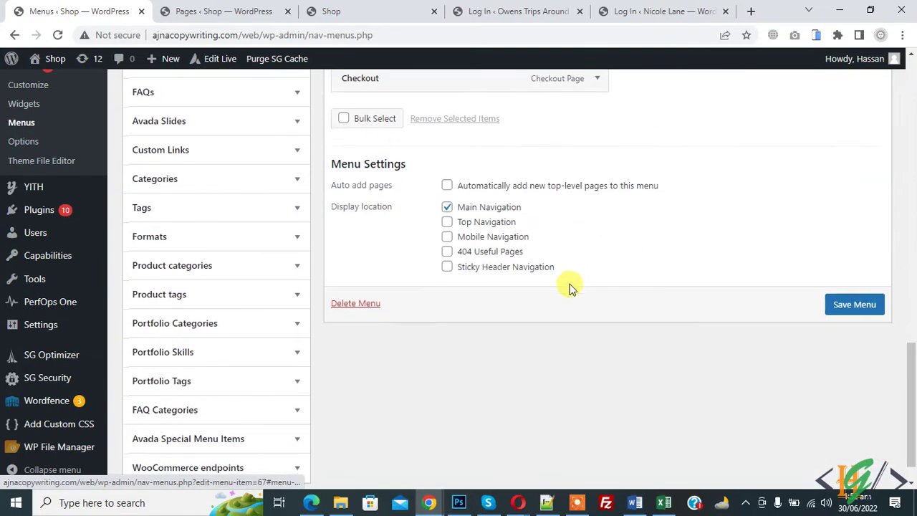
{"action": "scroll", "coordinate": [502, 322], "scroll_direction": "down", "scroll_amount": 1}
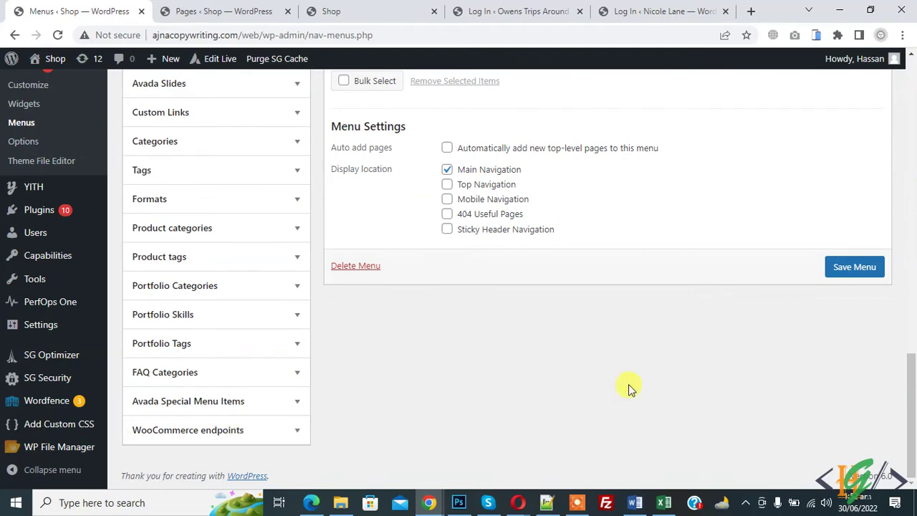
{"action": "scroll", "coordinate": [629, 385], "scroll_direction": "up", "scroll_amount": 10}
{"action": "scroll", "coordinate": [627, 385], "scroll_direction": "up", "scroll_amount": 5}
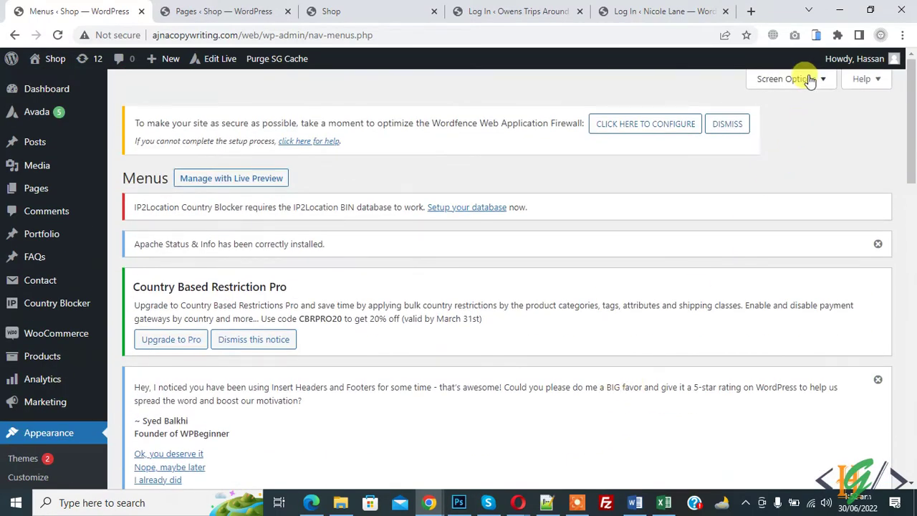
Step: Show the WooCommerce endpoints panel through Screen Options and expand it
{"action": "left_click", "coordinate": [786, 79]}
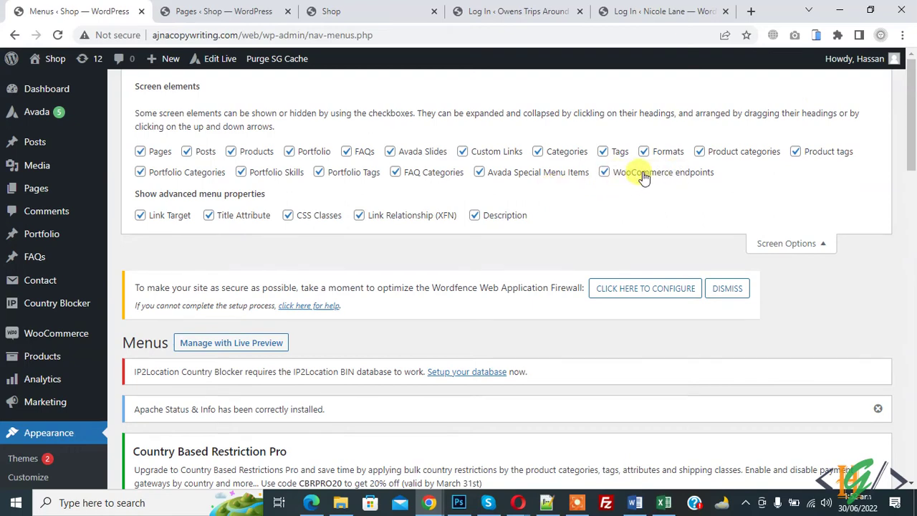
{"action": "scroll", "coordinate": [563, 180], "scroll_direction": "down", "scroll_amount": 1}
{"action": "scroll", "coordinate": [563, 180], "scroll_direction": "down", "scroll_amount": 10}
{"action": "scroll", "coordinate": [563, 183], "scroll_direction": "down", "scroll_amount": 5}
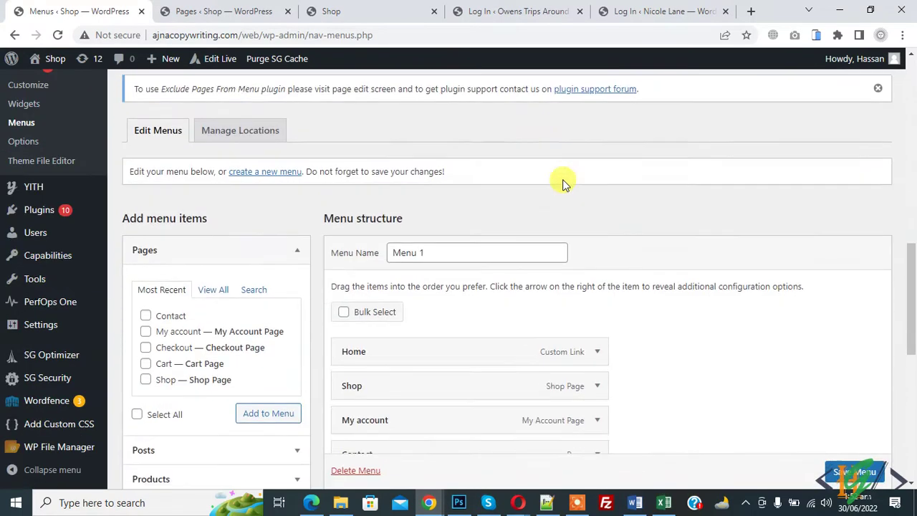
{"action": "scroll", "coordinate": [563, 184], "scroll_direction": "down", "scroll_amount": 3}
{"action": "scroll", "coordinate": [308, 286], "scroll_direction": "down", "scroll_amount": 2}
{"action": "scroll", "coordinate": [208, 387], "scroll_direction": "down", "scroll_amount": 2}
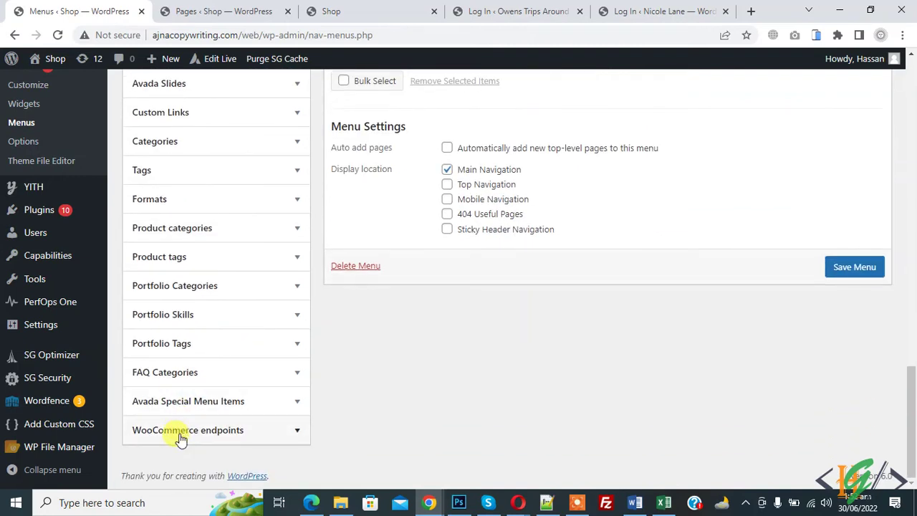
{"action": "left_click", "coordinate": [181, 430]}
Step: Add the Logout endpoint after Checkout at the end of Menu 1 and save the menu
{"action": "scroll", "coordinate": [237, 370], "scroll_direction": "down", "scroll_amount": 1}
{"action": "scroll", "coordinate": [225, 375], "scroll_direction": "down", "scroll_amount": 1}
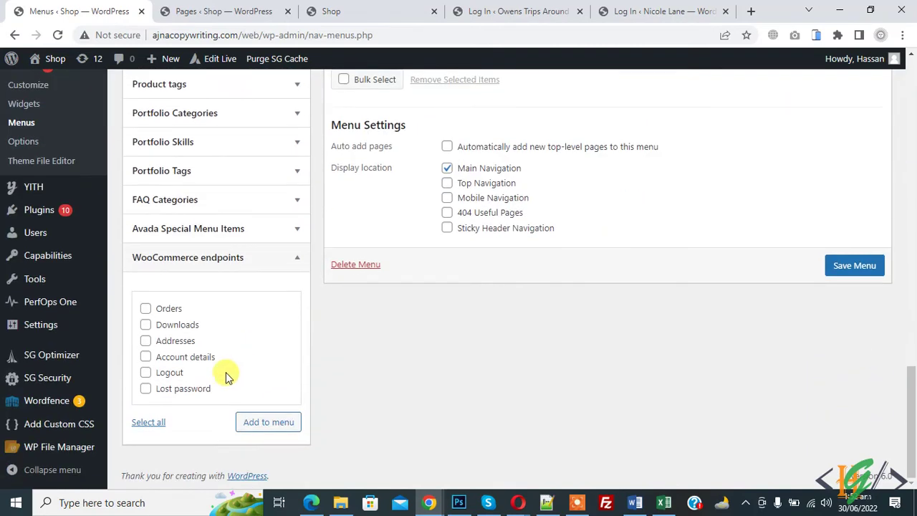
{"action": "left_click", "coordinate": [170, 374]}
{"action": "scroll", "coordinate": [389, 387], "scroll_direction": "up", "scroll_amount": 2}
{"action": "scroll", "coordinate": [389, 385], "scroll_direction": "up", "scroll_amount": 2}
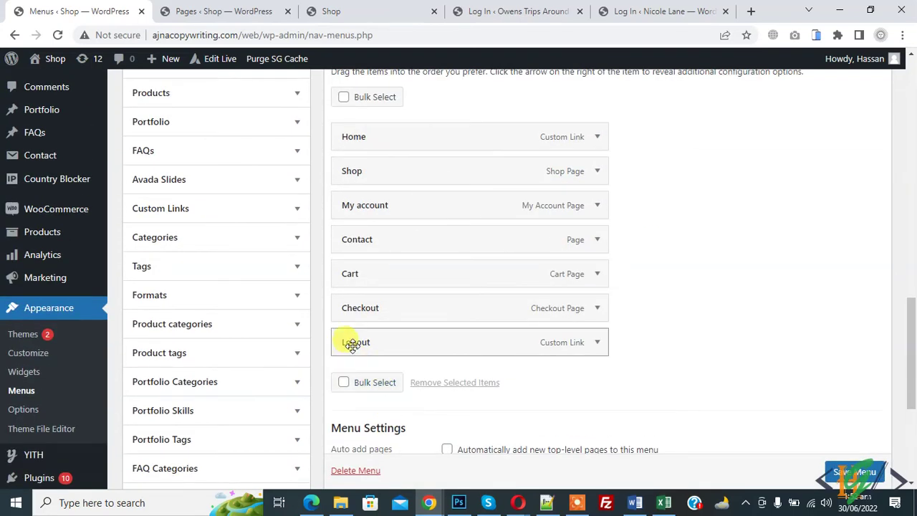
{"action": "left_click", "coordinate": [853, 471]}
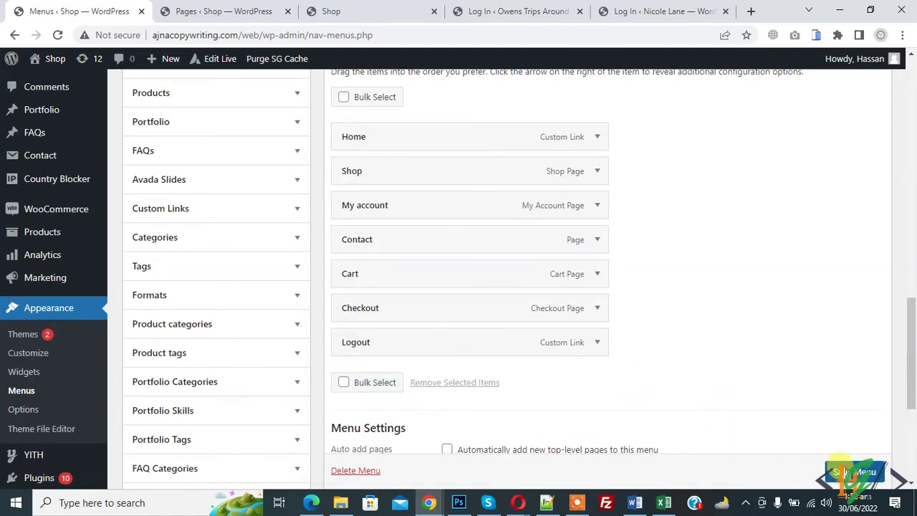
{"action": "scroll", "coordinate": [853, 471], "scroll_direction": "down", "scroll_amount": 1}
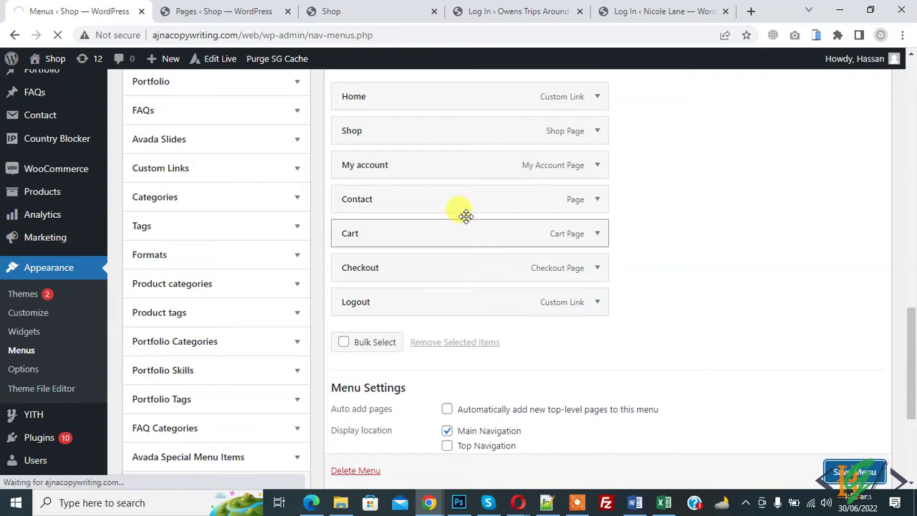
Step: Reload the live Shop tab to show the updated navigation menu
{"action": "left_click", "coordinate": [351, 11]}
{"action": "left_click_drag", "start_coordinate": [268, 6], "coordinate": [215, 5]}
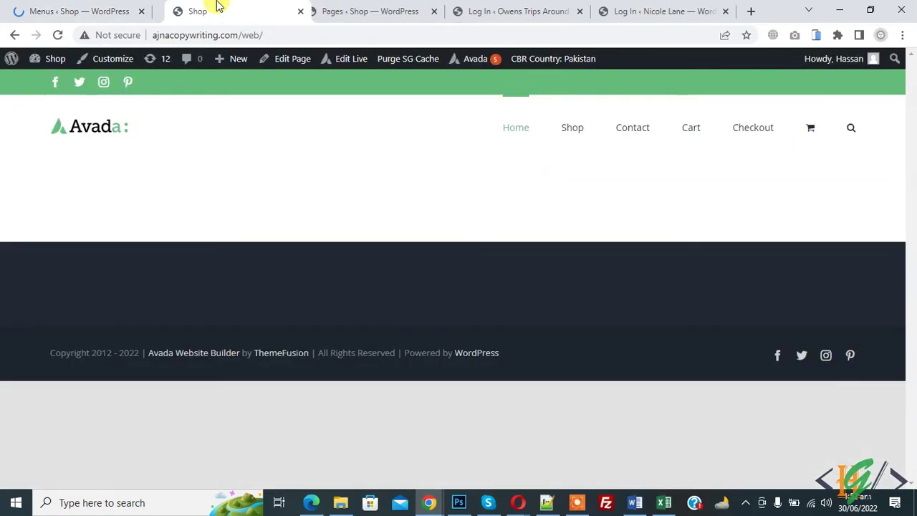
{"action": "left_click", "coordinate": [56, 36]}
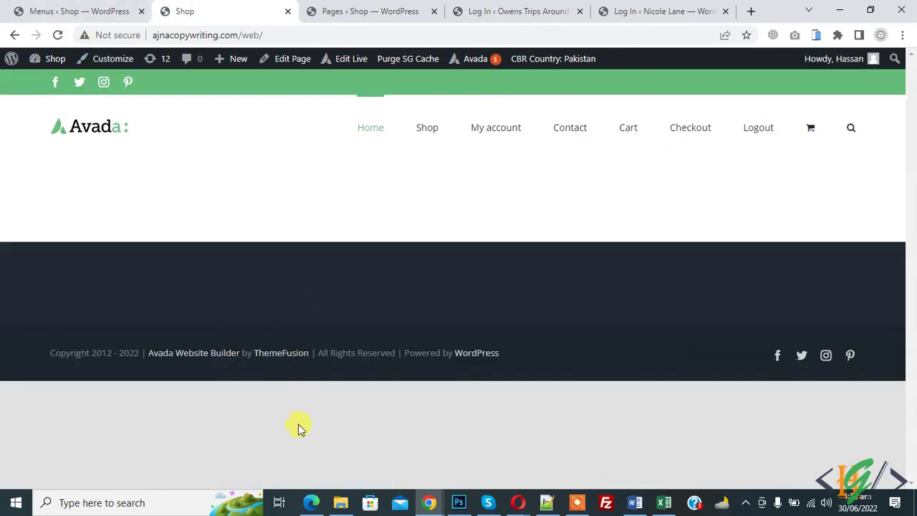
Step: In Edge, reload the shop and open My account to see its Login and Register forms
{"action": "left_click", "coordinate": [311, 502]}
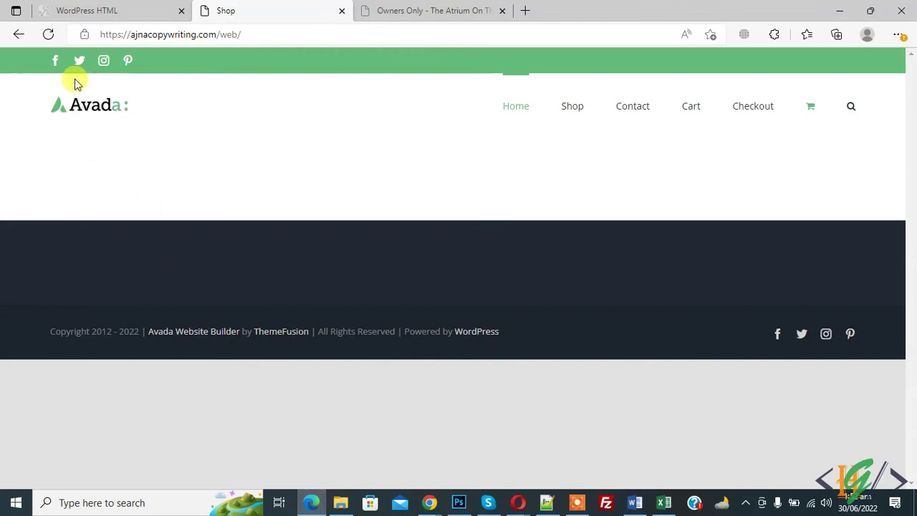
{"action": "left_click", "coordinate": [48, 35]}
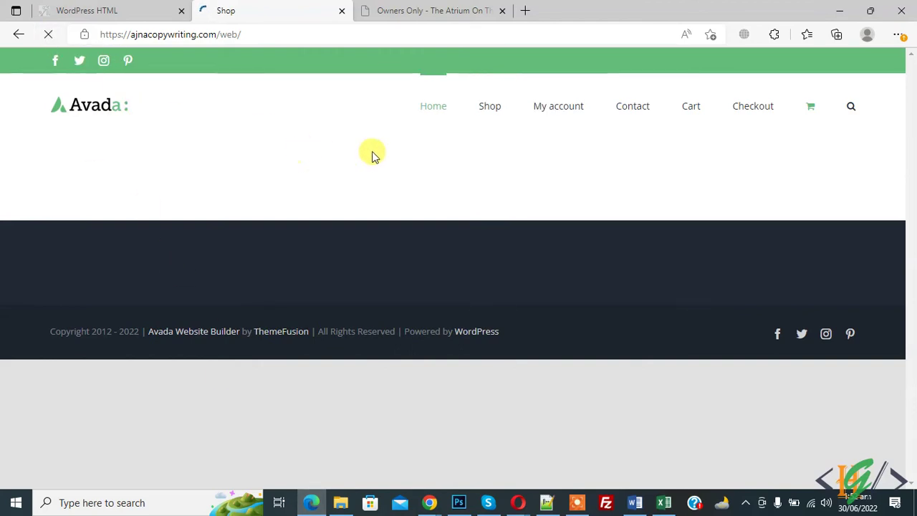
{"action": "left_click", "coordinate": [572, 115]}
{"action": "scroll", "coordinate": [225, 199], "scroll_direction": "down", "scroll_amount": 2}
{"action": "scroll", "coordinate": [566, 251], "scroll_direction": "down", "scroll_amount": 3}
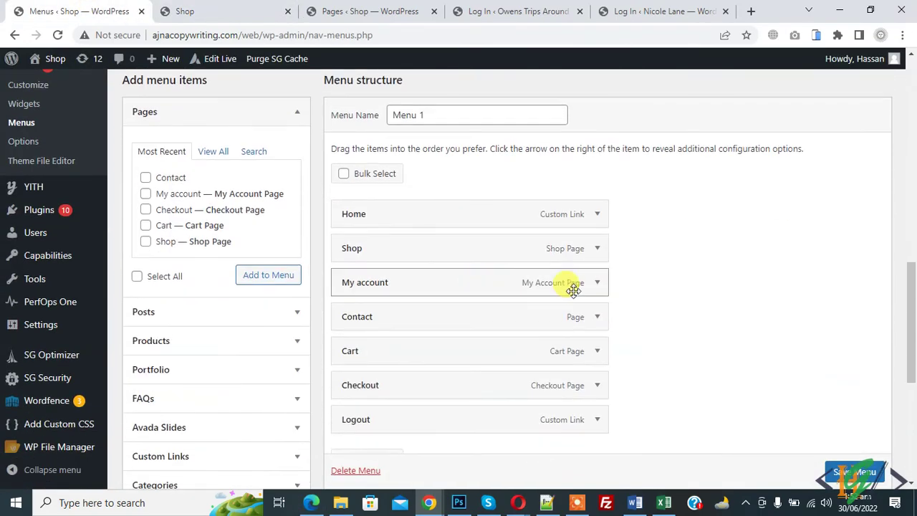
Step: Expand the My account menu item to reveal its label and link settings
{"action": "left_click", "coordinate": [597, 284]}
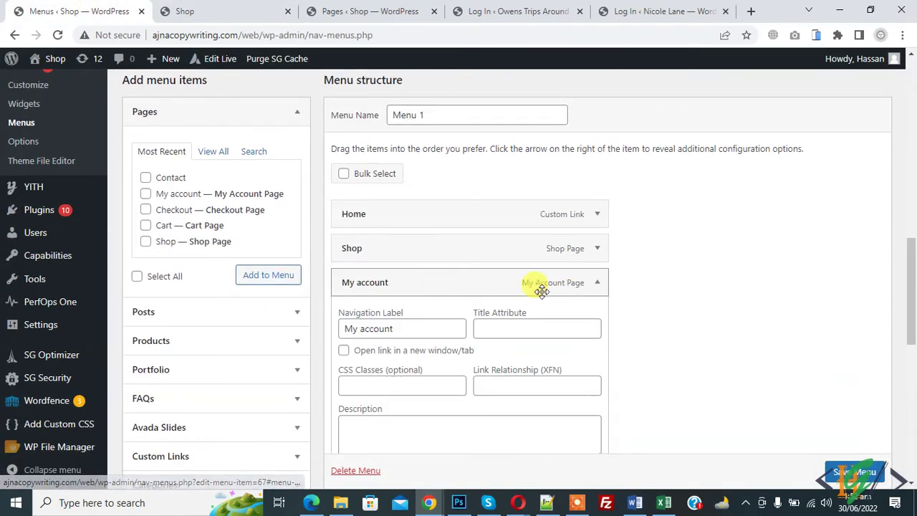